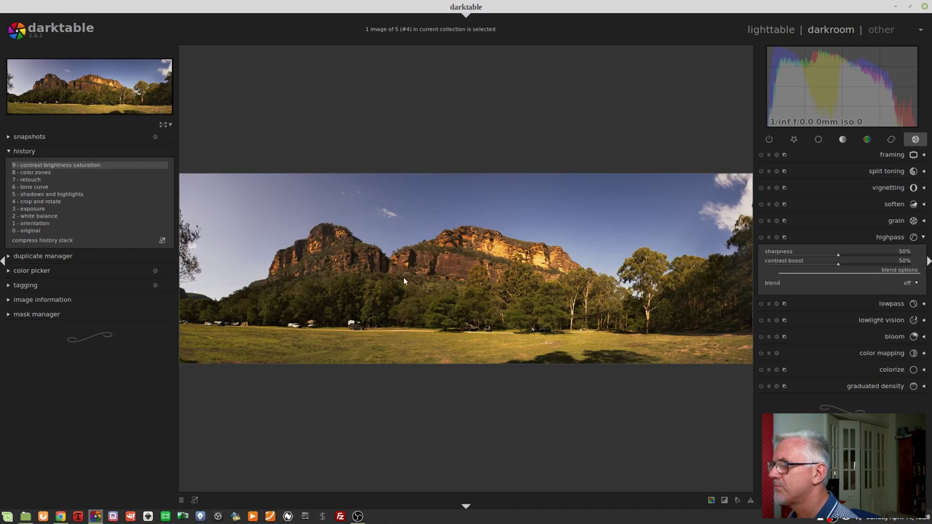
Enable the highpass module while viewing the cliff at 100%, with sharpness set to 7% and contrast boost to 0%
middle_click(523, 251)
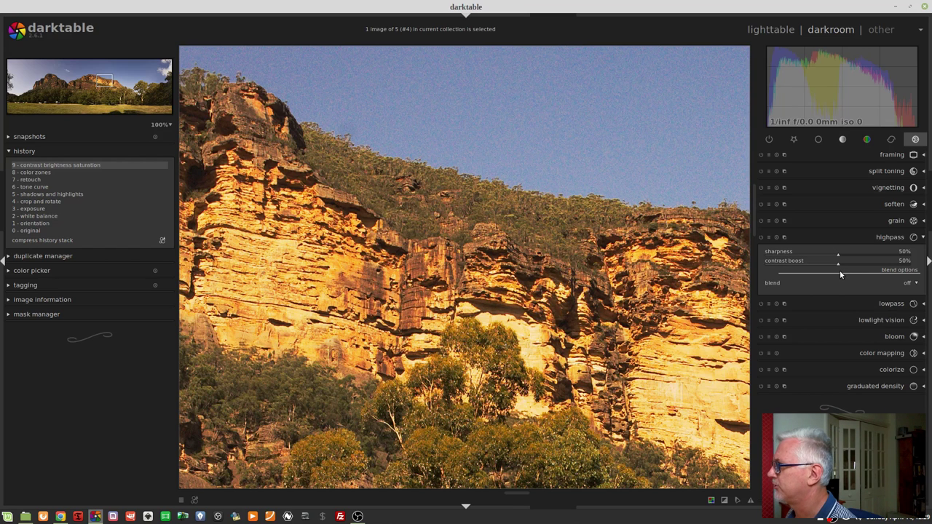
click(761, 239)
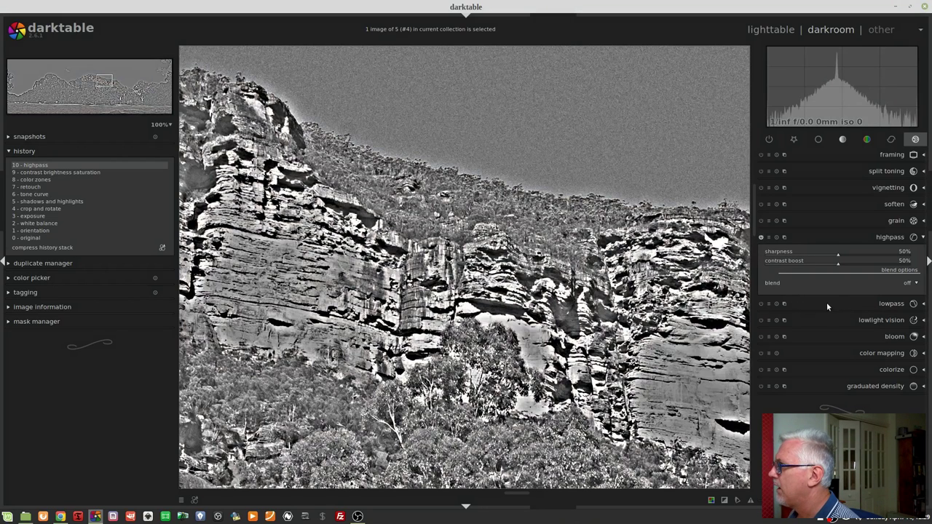
drag(836, 255, 775, 259)
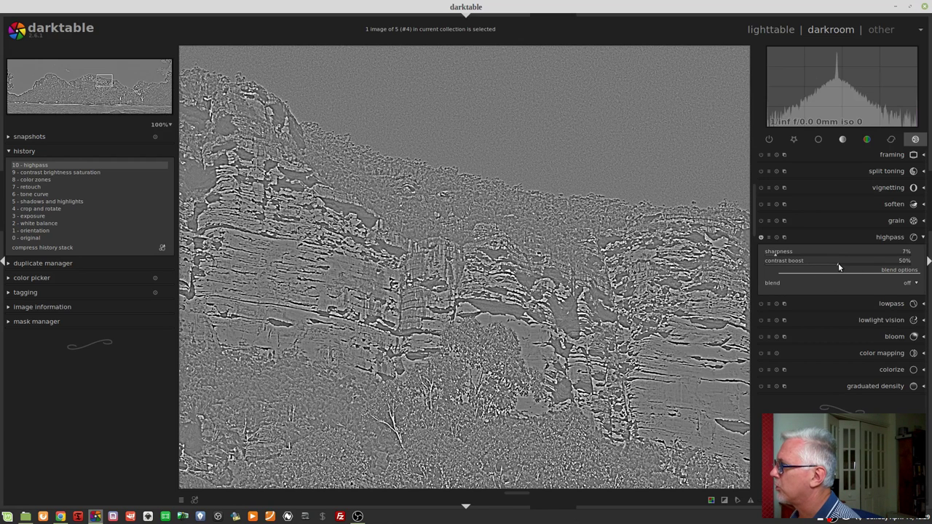
drag(821, 263, 755, 264)
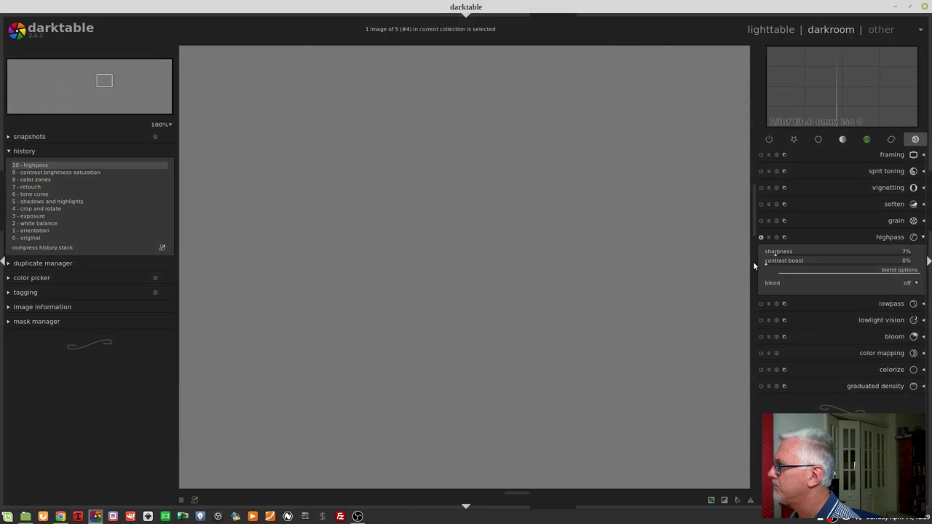
Blend the highpass filter uniformly in overlay mode and compare the image with the module off and on
click(908, 283)
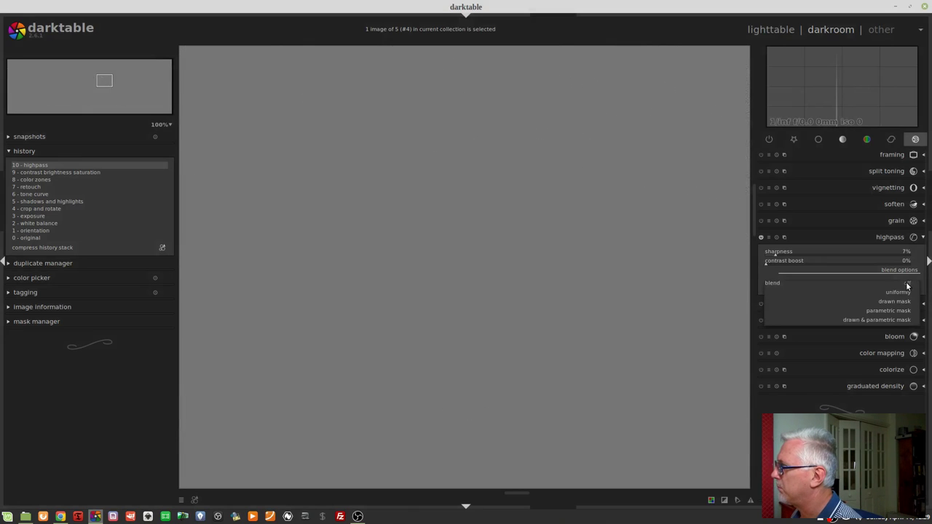
click(903, 294)
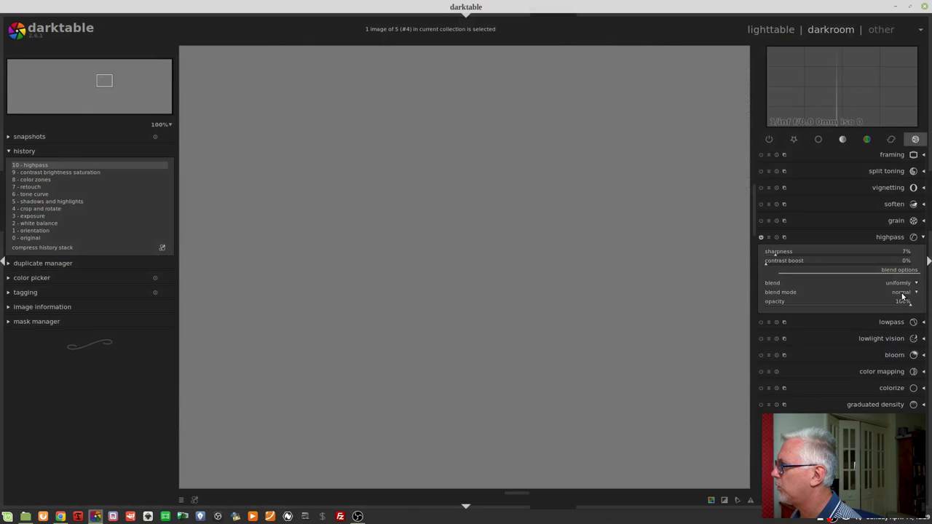
click(903, 294)
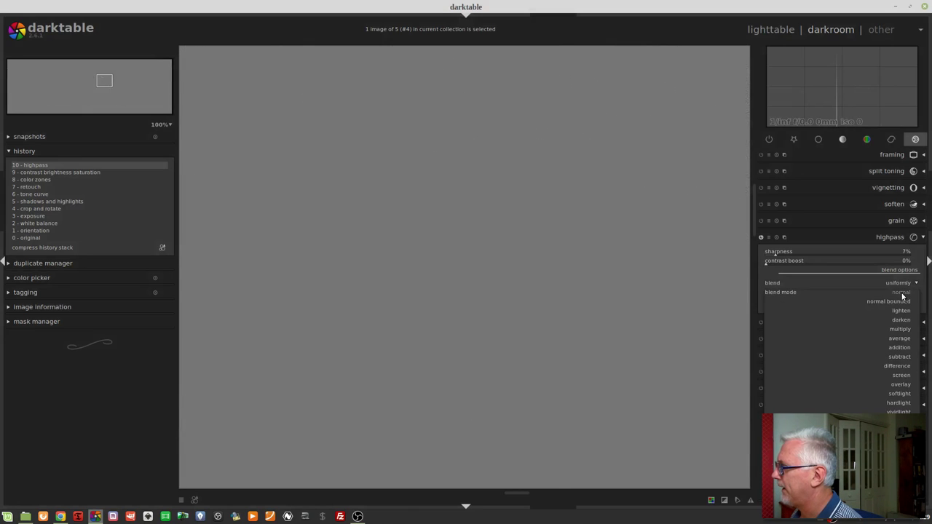
click(905, 386)
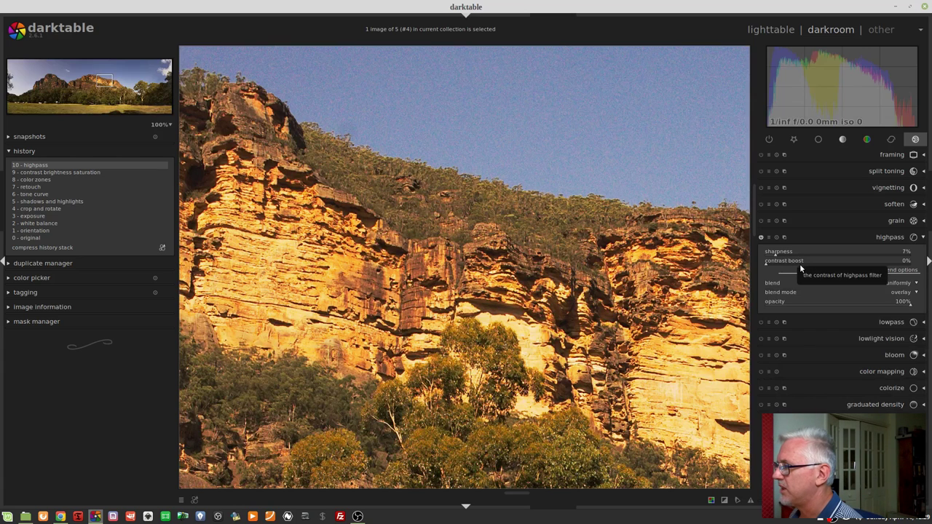
click(762, 238)
click(762, 238)
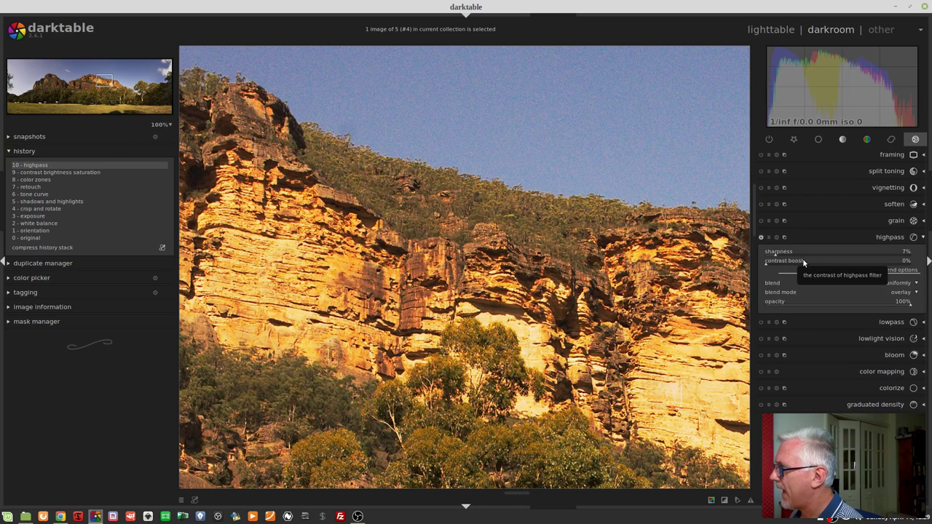
Test stronger highpass contrast boost values up to 53%, then settle on 20%
click(774, 266)
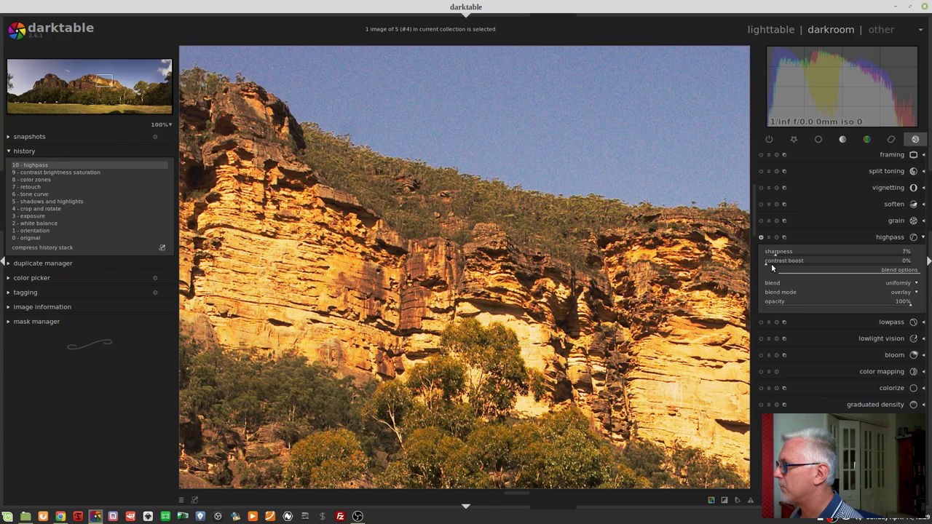
drag(774, 268, 820, 268)
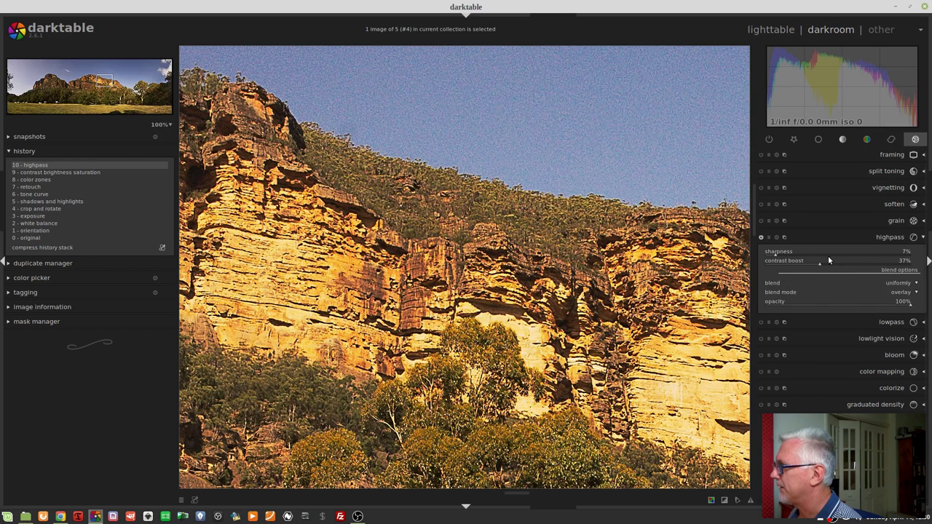
drag(836, 261, 841, 264)
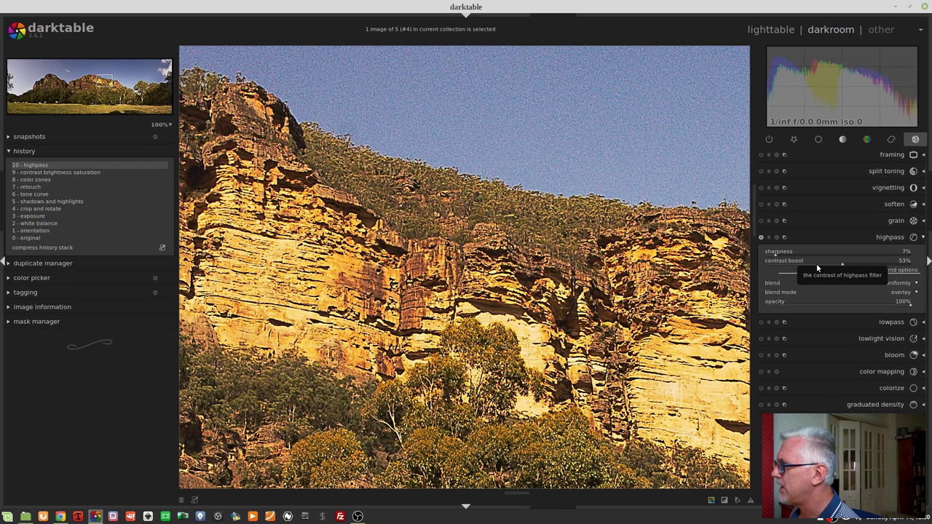
click(792, 265)
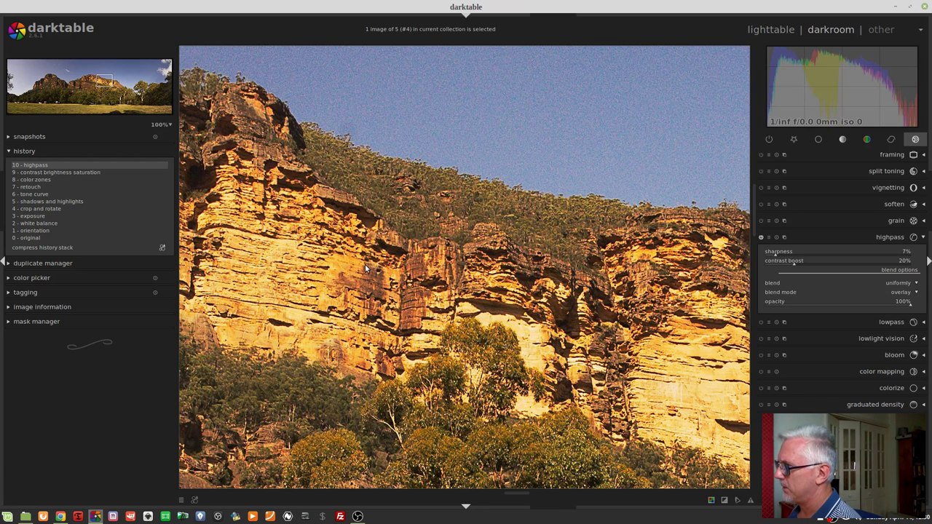
Compare the panorama with highpass switched off and on, both in the full view and on the cliff at 100%
scroll(365, 265, down, 4)
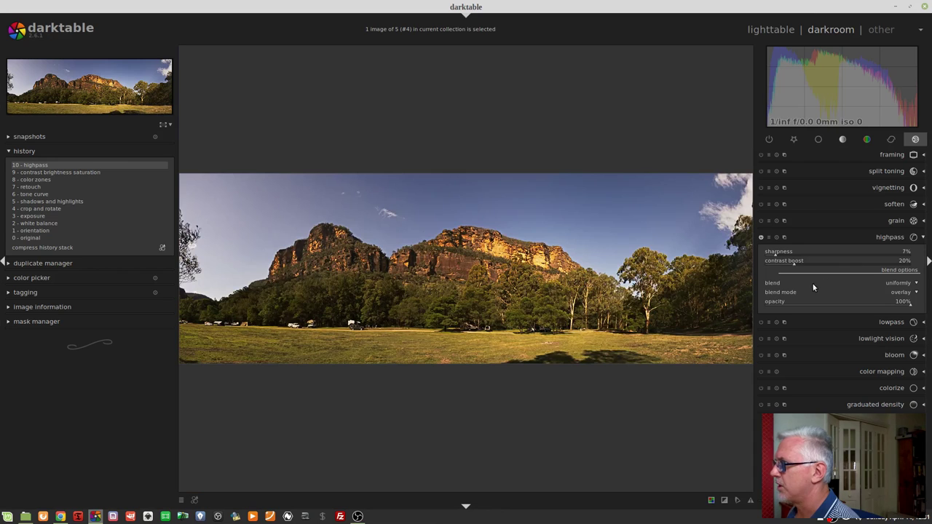
click(761, 237)
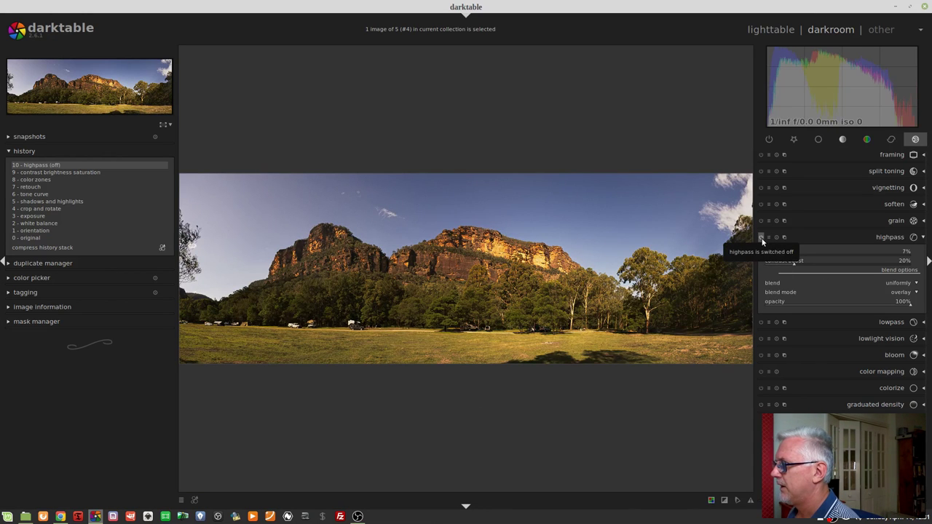
click(761, 237)
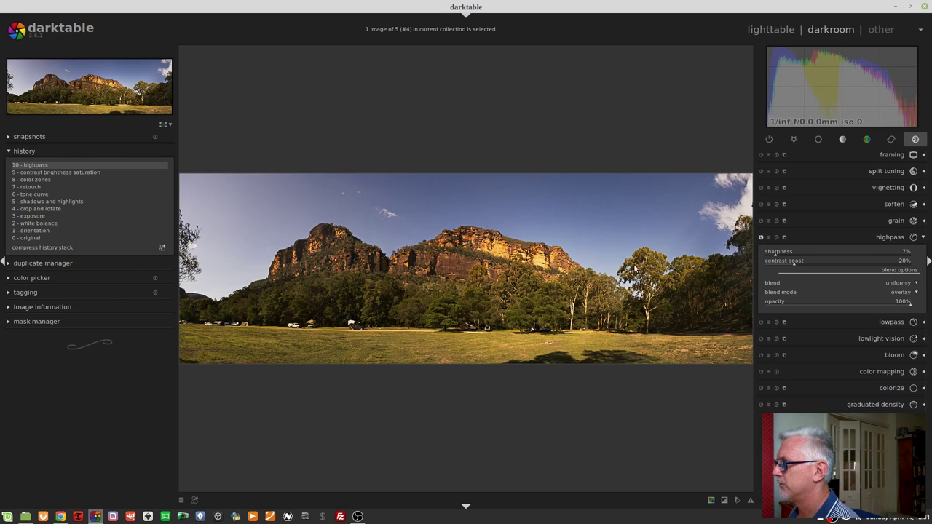
scroll(474, 234, up, 1)
scroll(474, 235, up, 5)
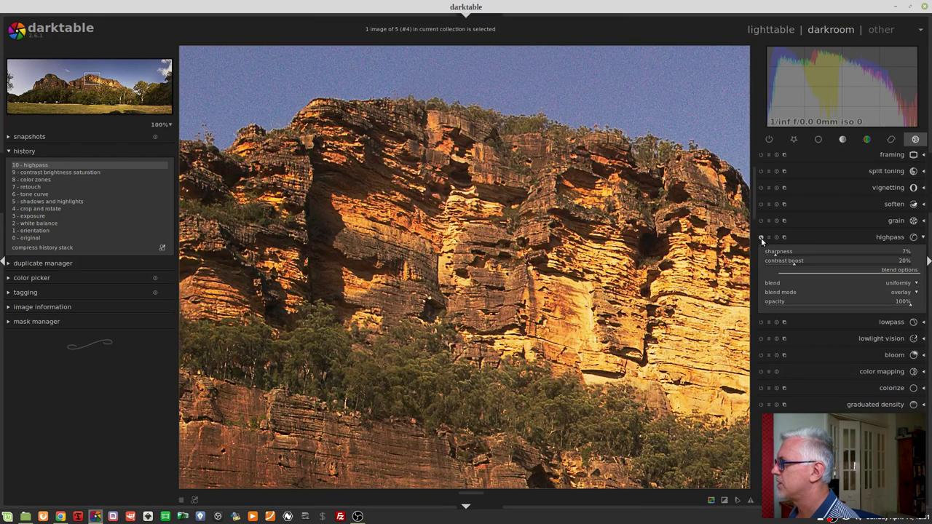
click(761, 238)
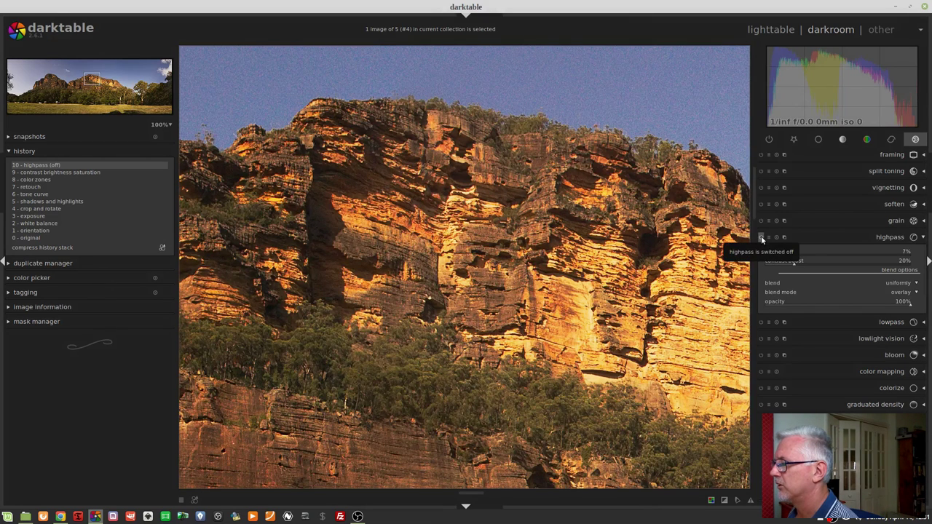
click(761, 237)
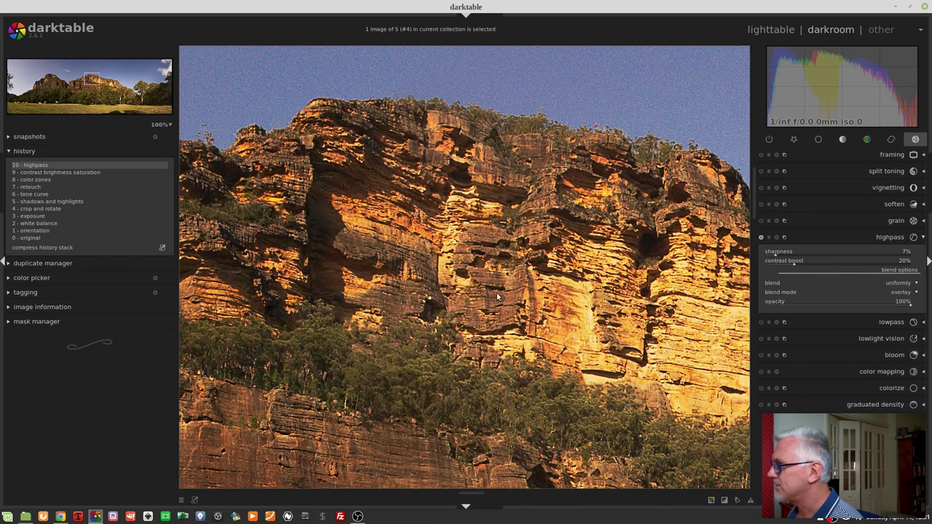
scroll(524, 271, down, 3)
scroll(524, 267, down, 3)
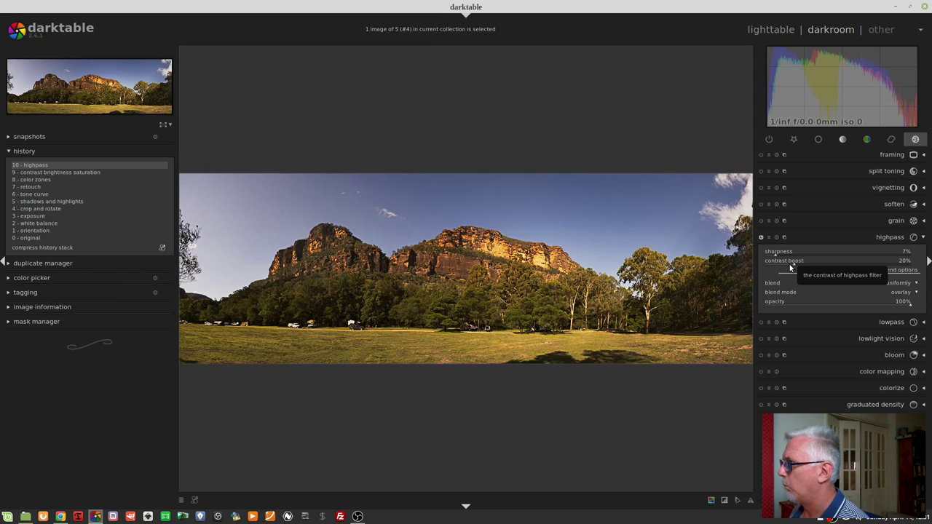
Try the highpass filter at 83% contrast boost and 42% opacity, then raise the opacity again and lower the contrast boost
drag(874, 265, 882, 266)
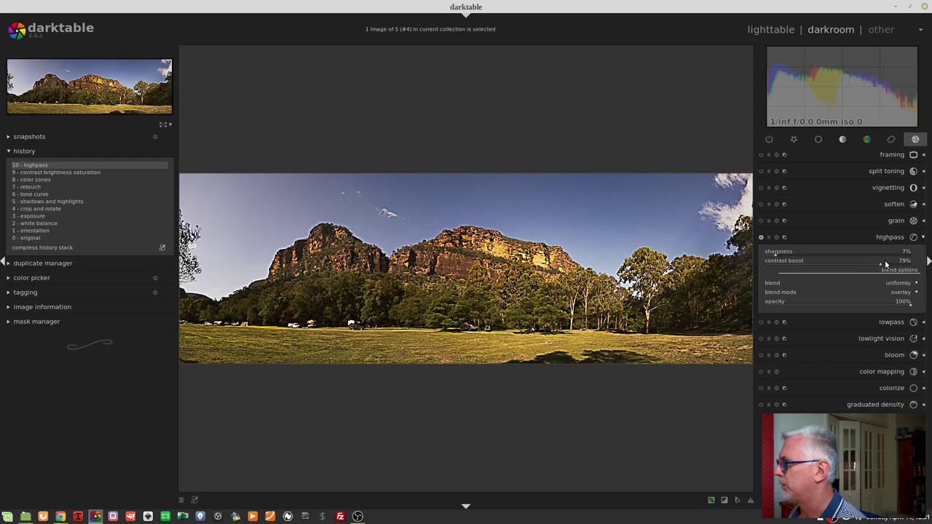
drag(896, 307, 827, 304)
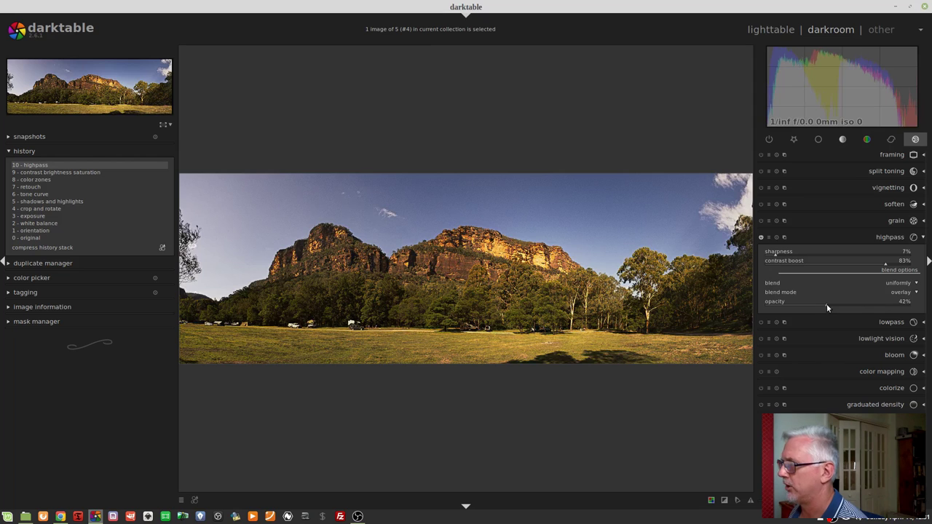
double_click(825, 304)
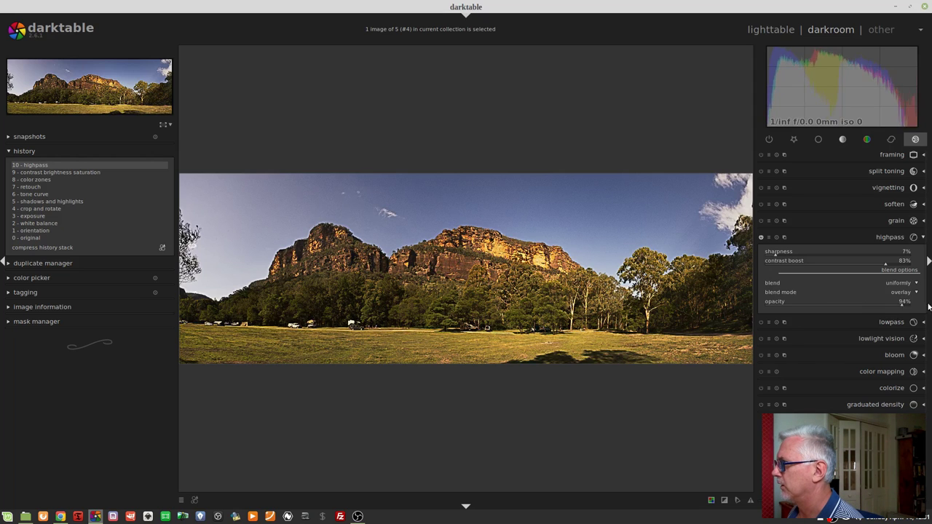
drag(819, 267, 796, 262)
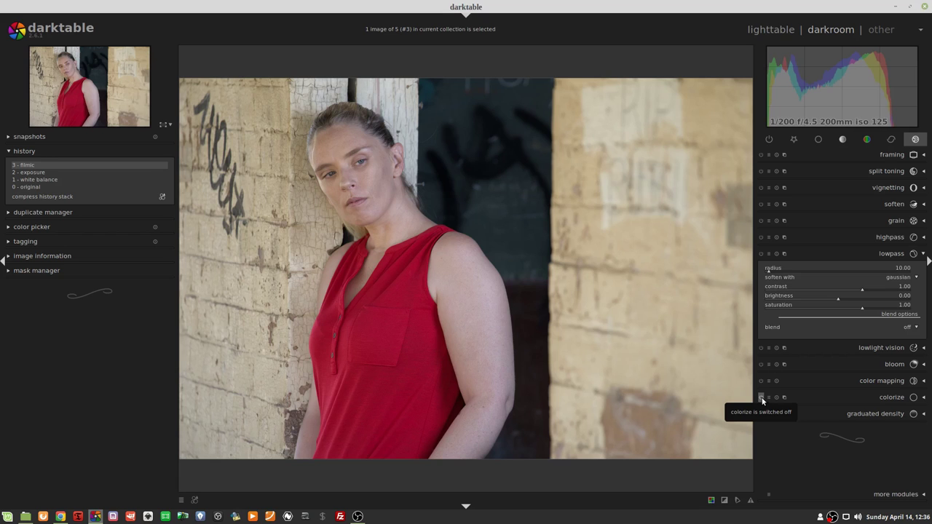
Activate lowpass on the portrait with the bilateral filter as softening method, comparing it with gaussian on the face
scroll(874, 277, down, 1)
scroll(412, 136, up, 2)
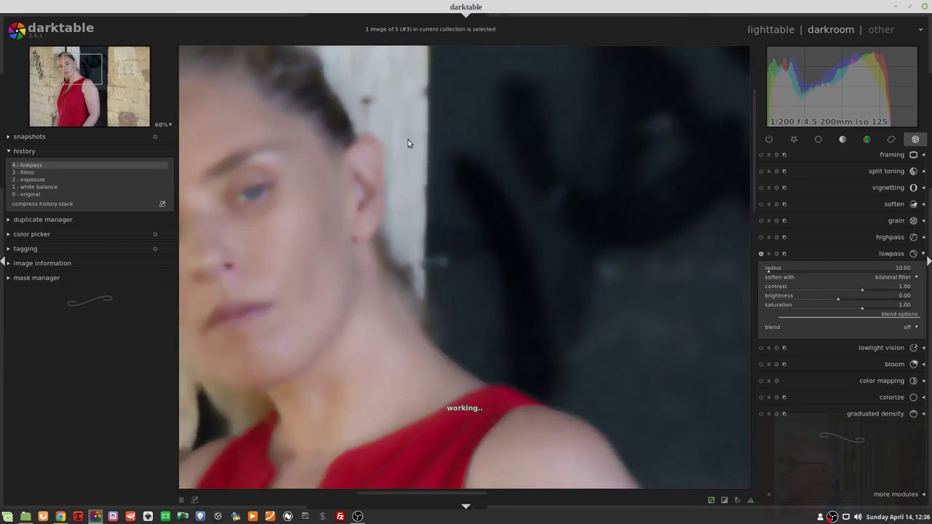
scroll(495, 262, up, 2)
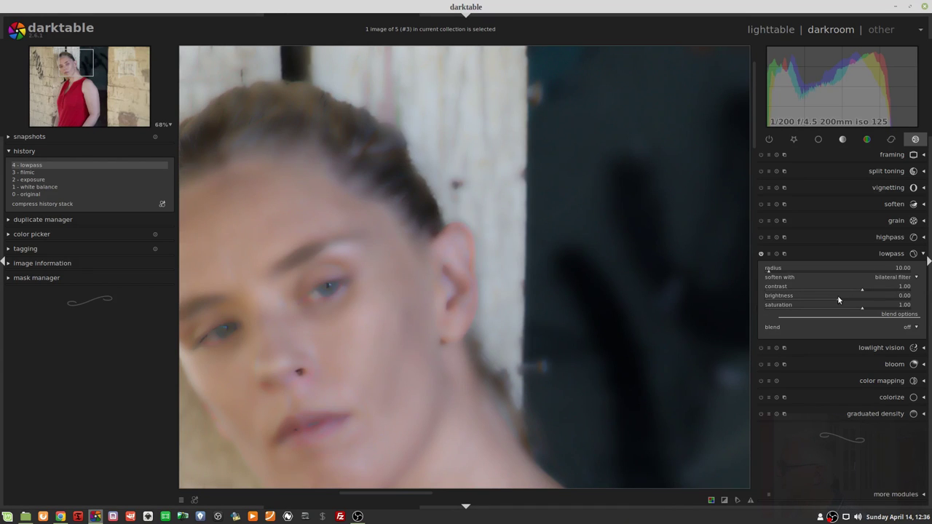
scroll(886, 279, up, 1)
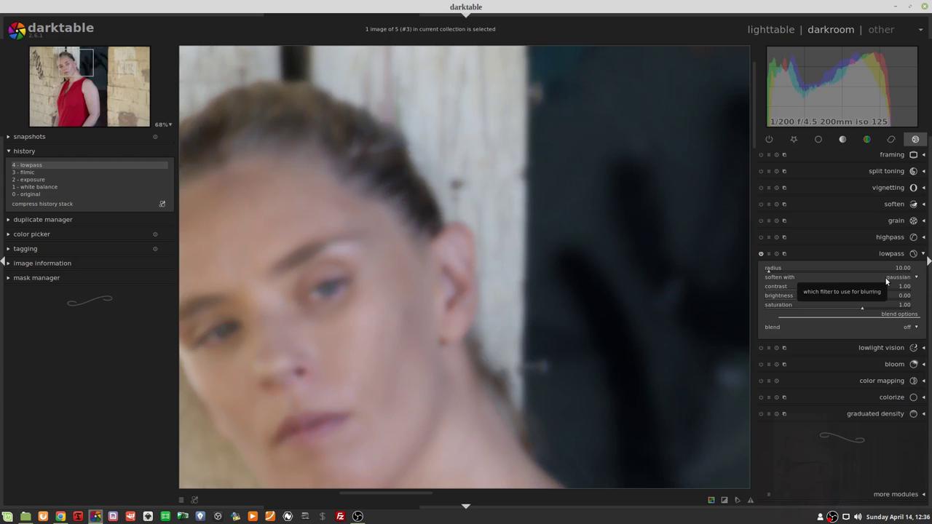
scroll(894, 277, down, 1)
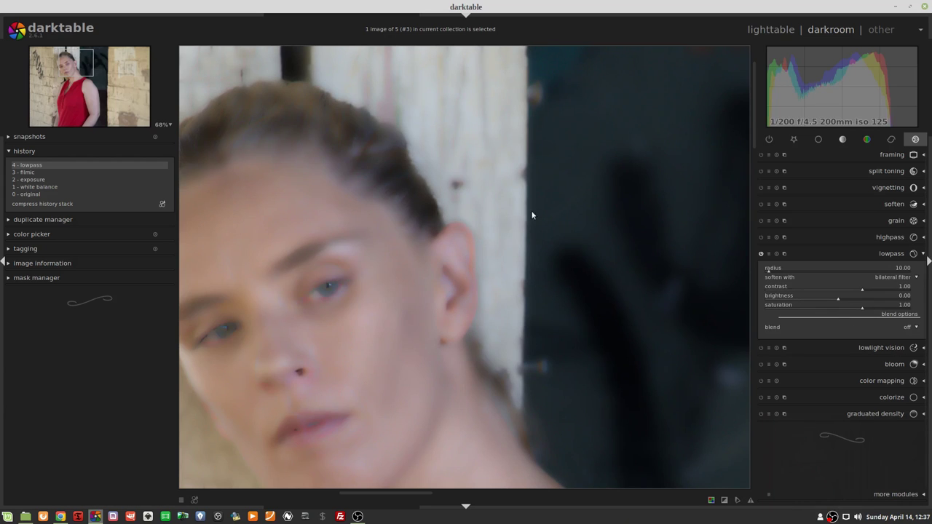
Compare gaussian and bilateral filter softening on the red top, ending on bilateral filter
drag(102, 64, 74, 84)
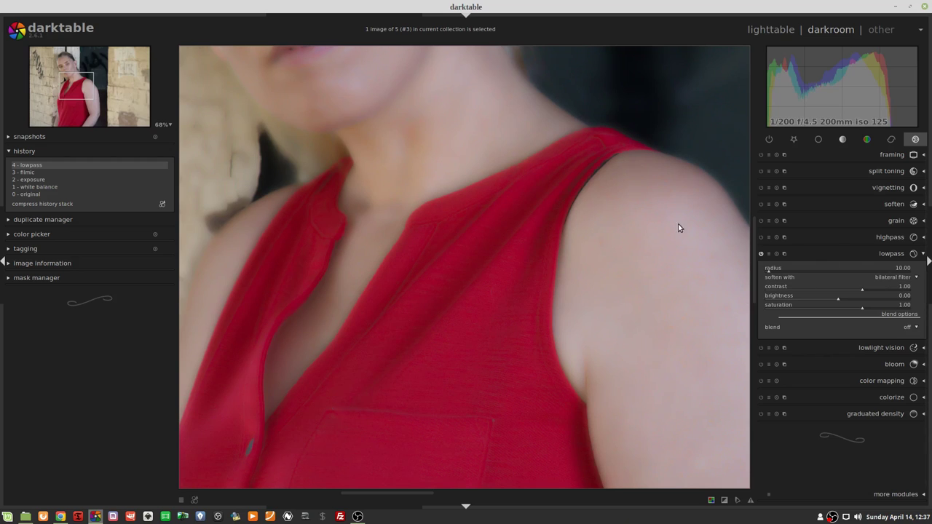
scroll(900, 277, up, 1)
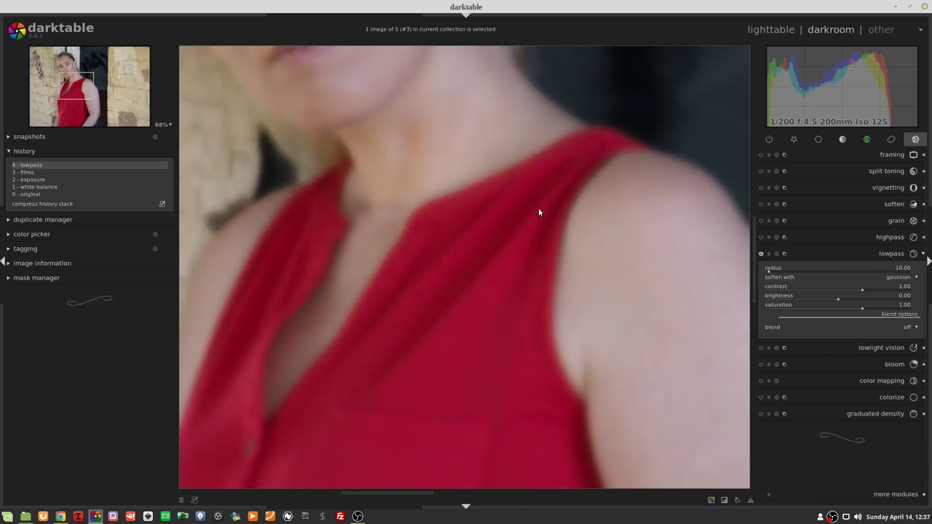
scroll(905, 280, down, 1)
scroll(547, 218, down, 4)
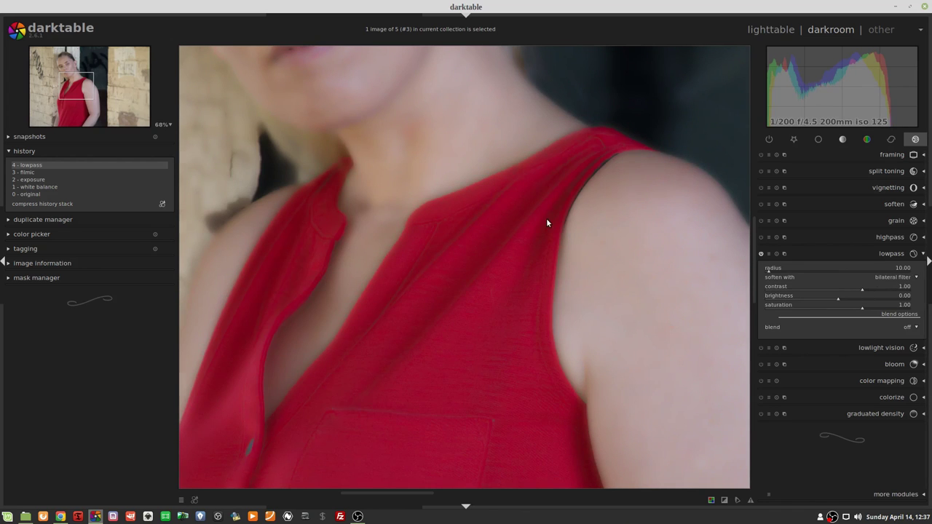
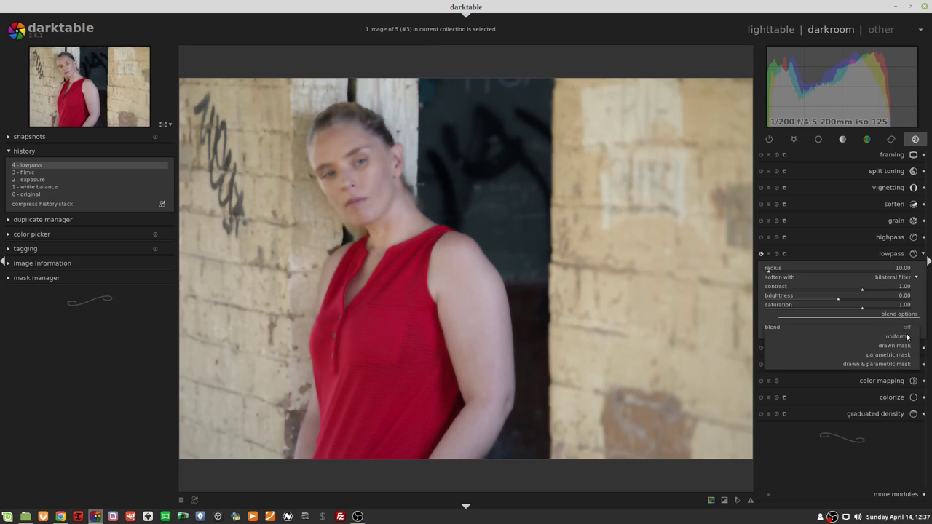
Blend the lowpass filter uniformly in overlay mode at 100% opacity and set its saturation to 0.16
click(904, 338)
click(902, 337)
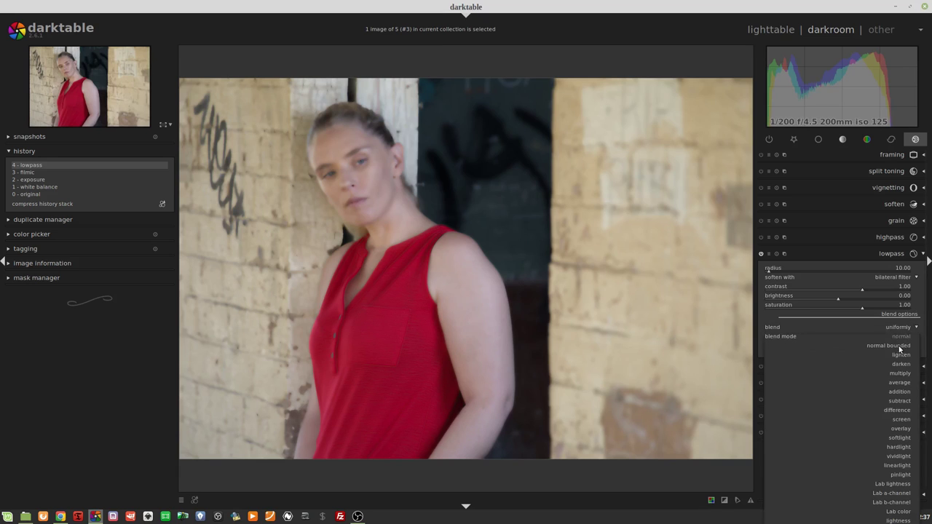
click(901, 430)
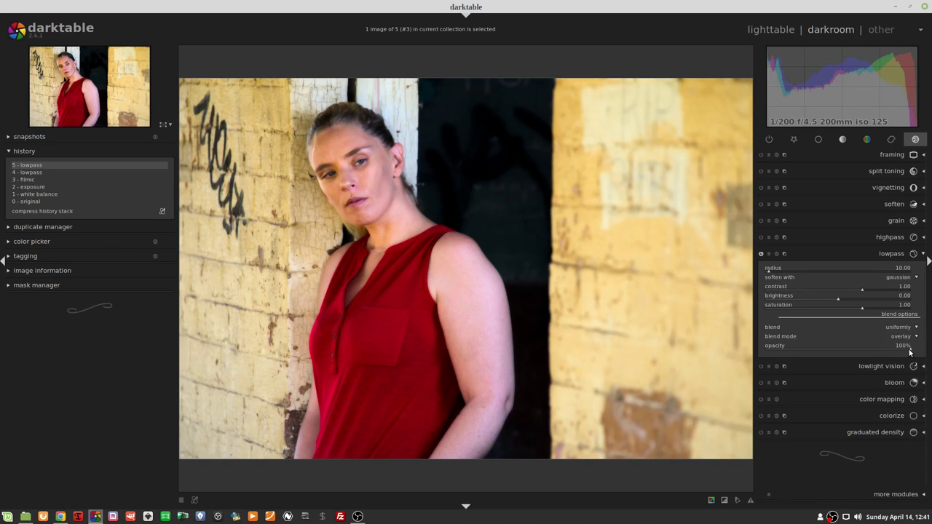
mouse_move(910, 352)
mouse_down()
mouse_move(892, 342)
mouse_move(801, 339)
mouse_move(747, 353)
mouse_move(924, 355)
mouse_up()
drag(860, 307, 841, 308)
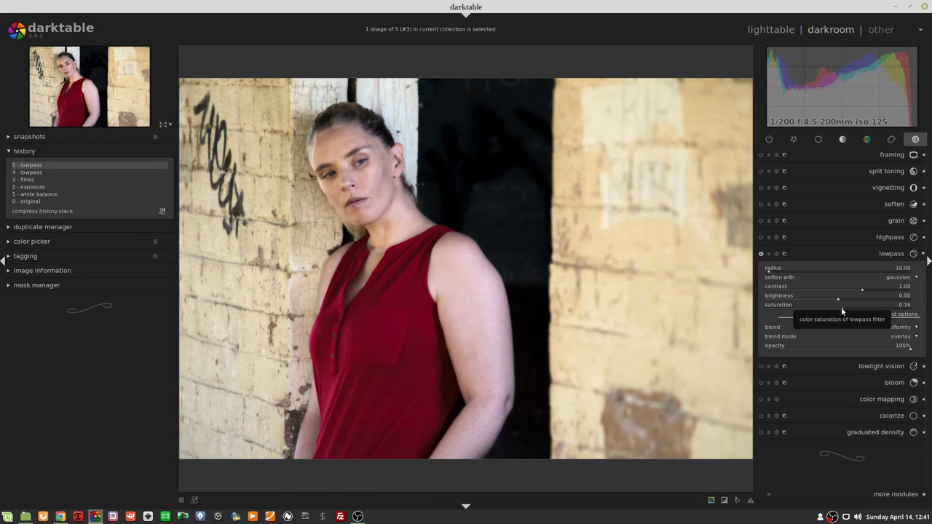
Set the lowpass saturation to 0.24 and sweep the blend opacity between 0% and 100%, ending at 100%
scroll(844, 311, up, 7)
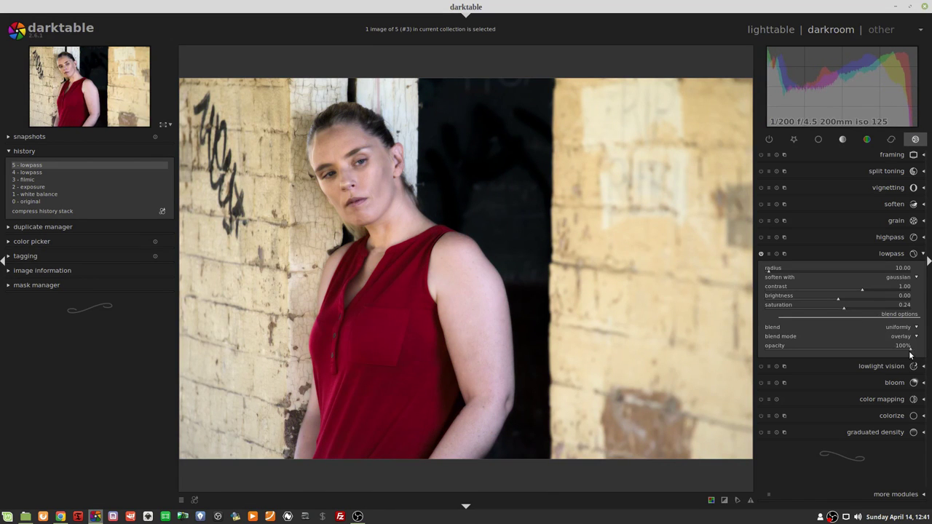
scroll(906, 348, down, 16)
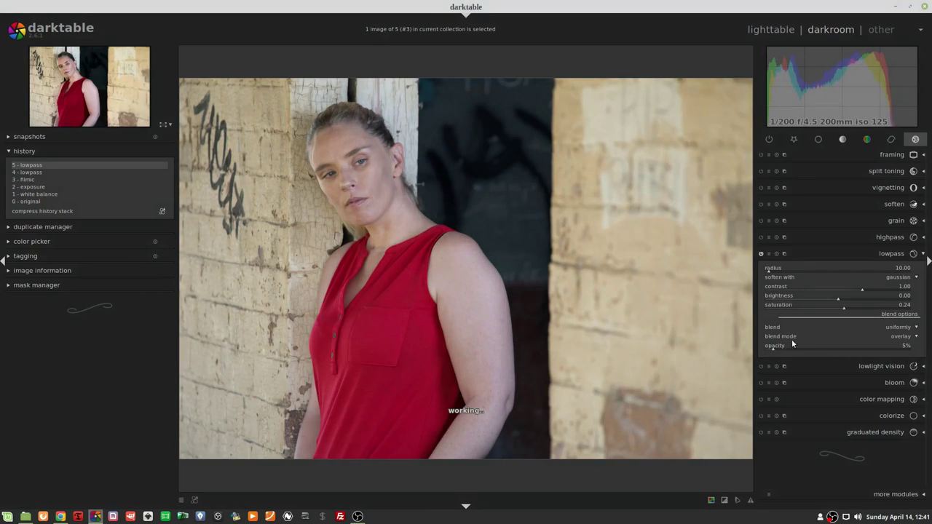
scroll(907, 347, up, 16)
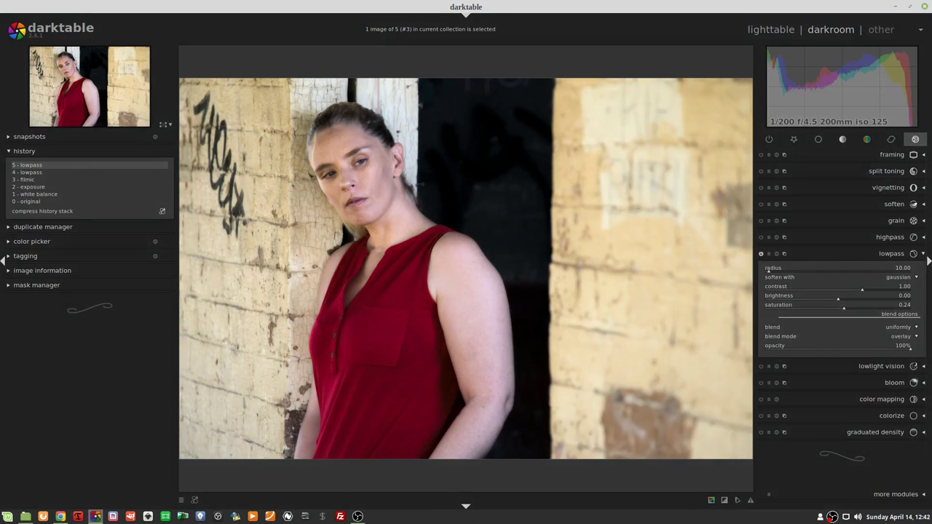
scroll(907, 347, down, 20)
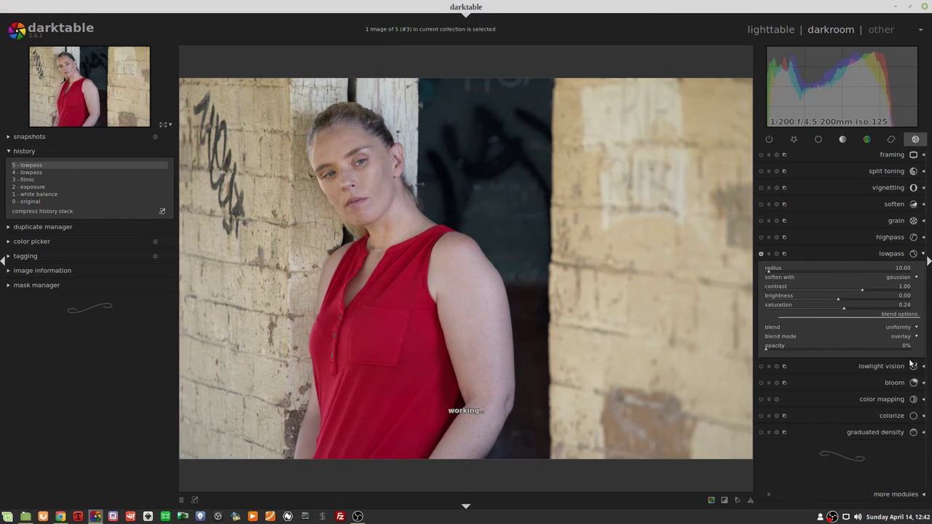
scroll(910, 359, up, 20)
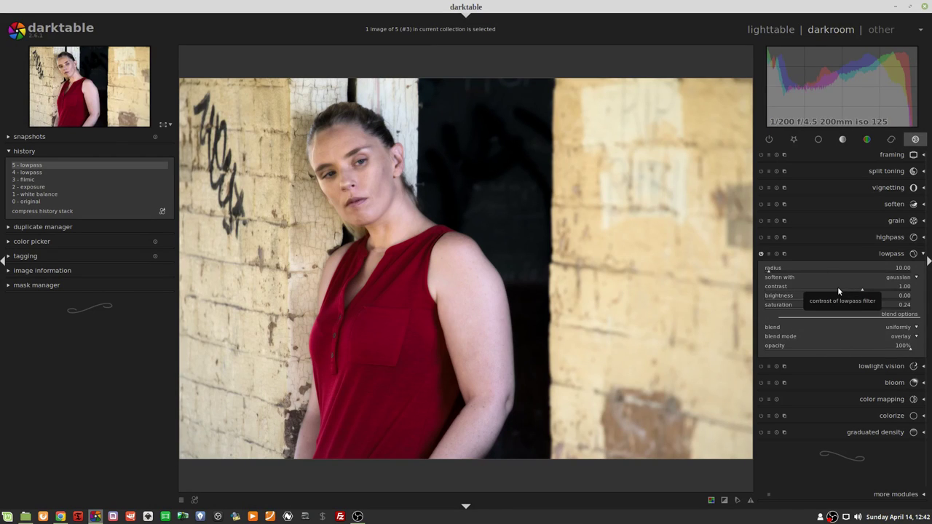
Set the lowpass radius to 83.39, contrast to 0.49 and brightness to 0.31, checking the face and the whole portrait
scroll(369, 122, up, 5)
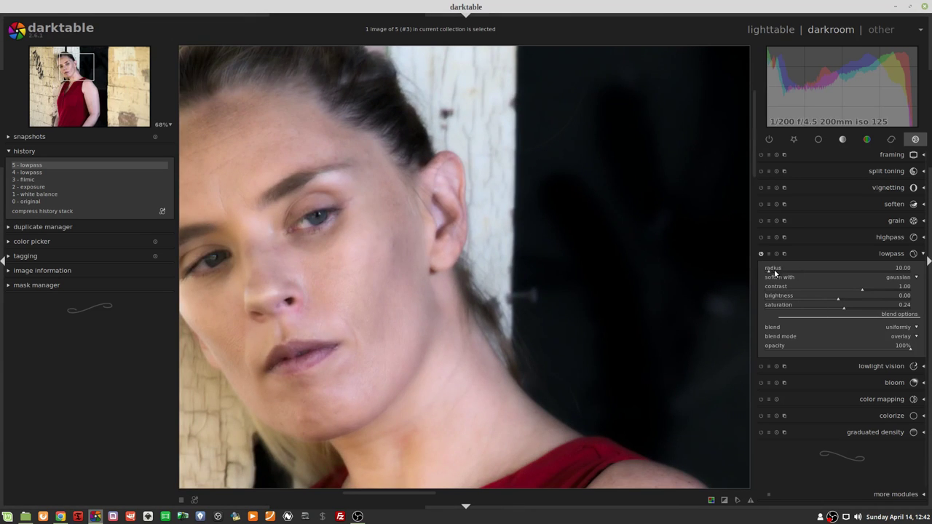
drag(782, 270, 789, 272)
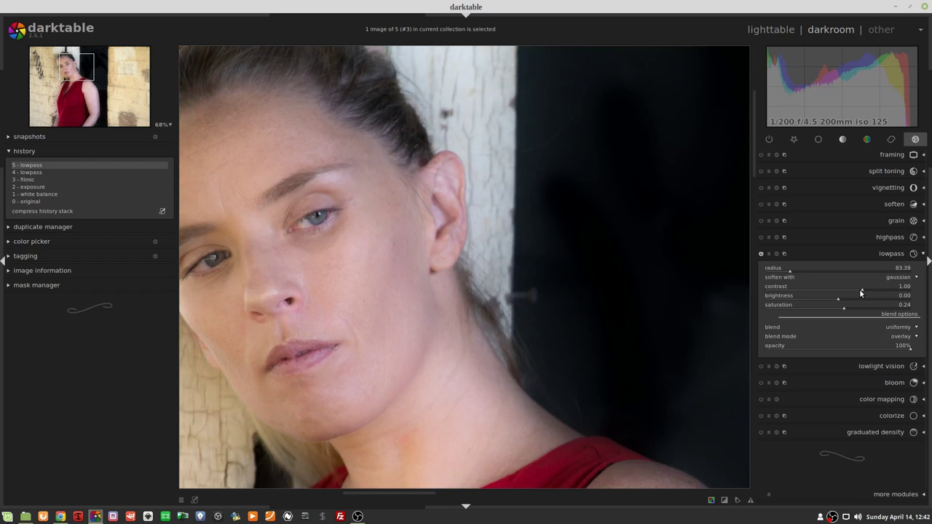
mouse_move(860, 291)
mouse_down()
mouse_move(800, 295)
mouse_move(825, 299)
mouse_move(753, 292)
mouse_move(868, 286)
mouse_move(846, 288)
mouse_move(853, 300)
mouse_move(802, 298)
mouse_move(861, 299)
mouse_up()
middle_click(561, 315)
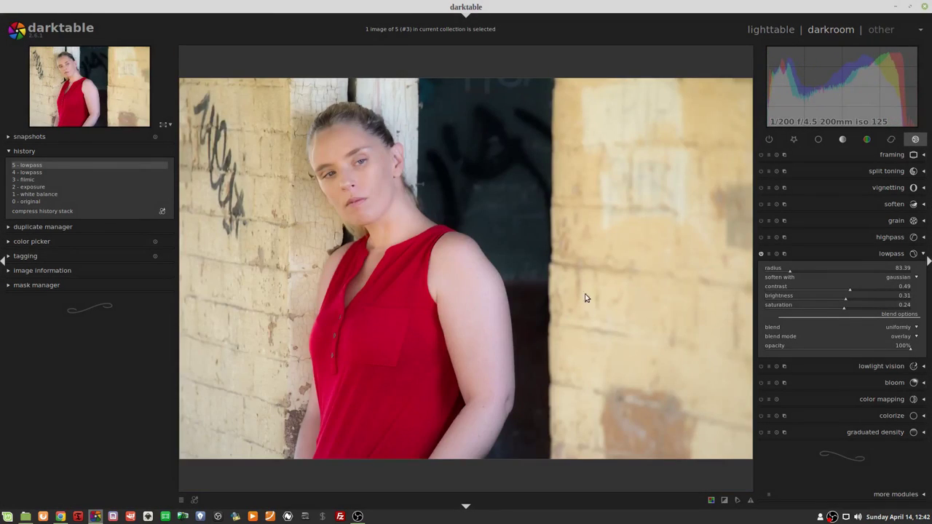
Compare the portrait with lowpass switched off and on, and examine the softened skin on the shoulder and arm up close
click(761, 254)
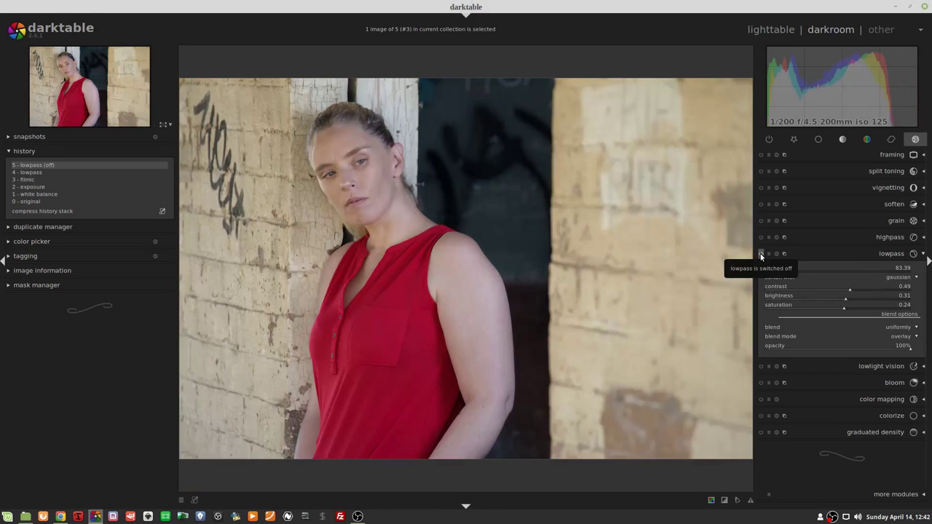
click(761, 254)
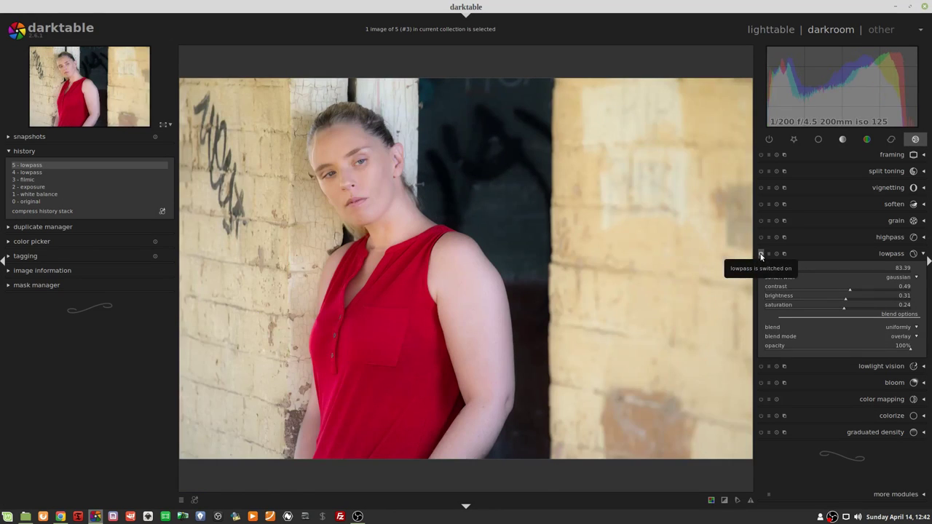
scroll(460, 289, up, 2)
scroll(459, 290, up, 3)
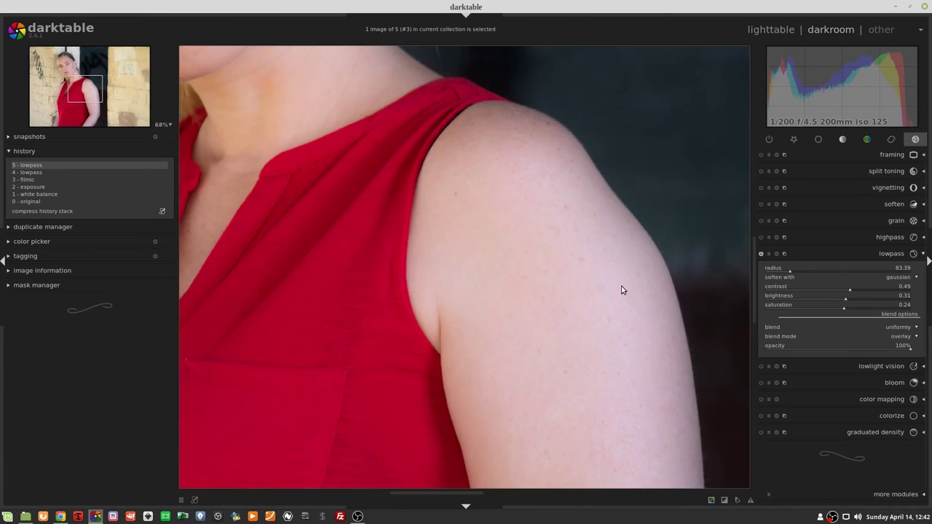